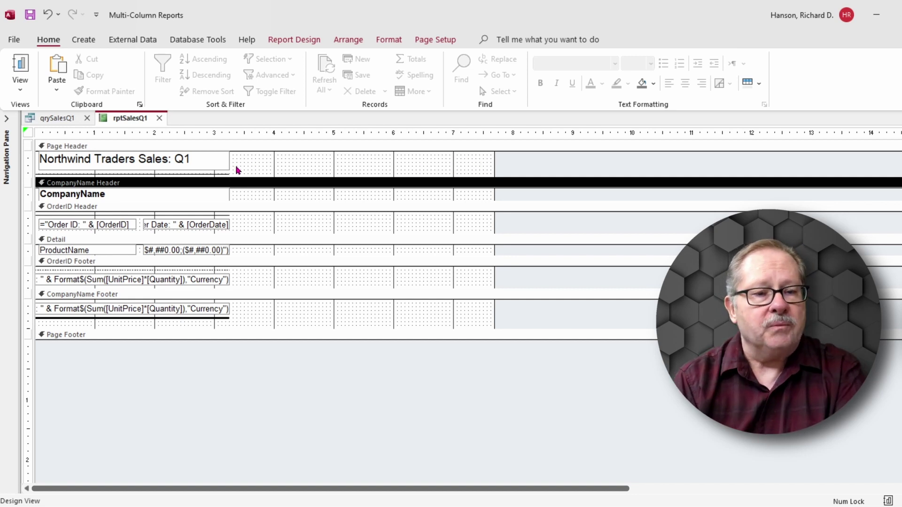
# - Show rptSalesQ1 in Print Preview and scroll through its single-column page 1
pyautogui.click(21, 89)
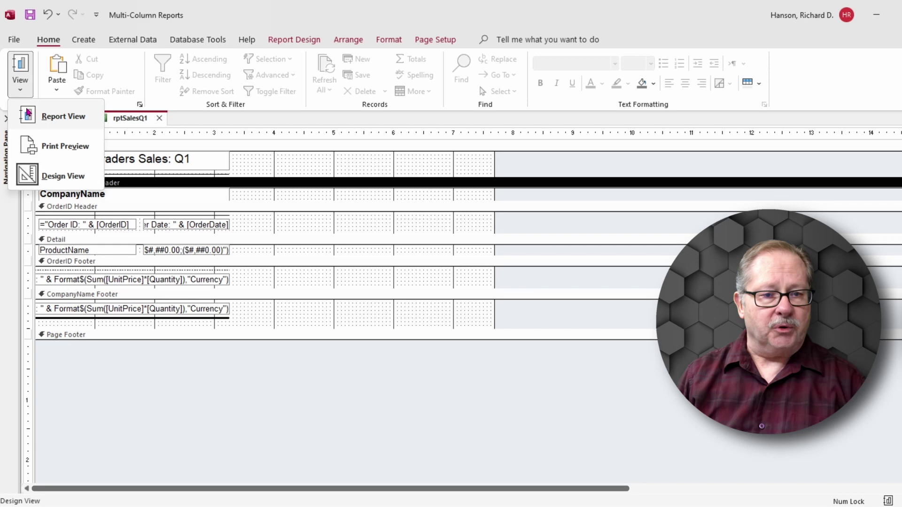
pyautogui.click(84, 147)
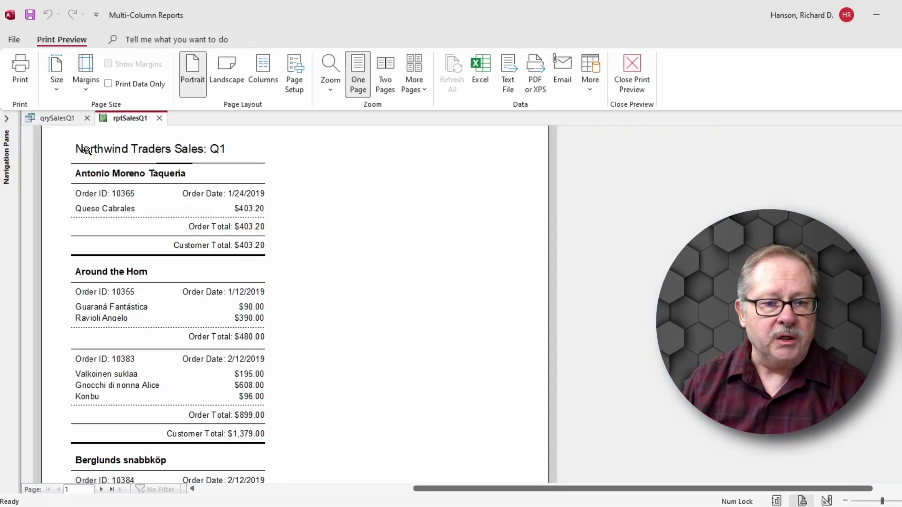
pyautogui.scroll(-5, 207, 252)
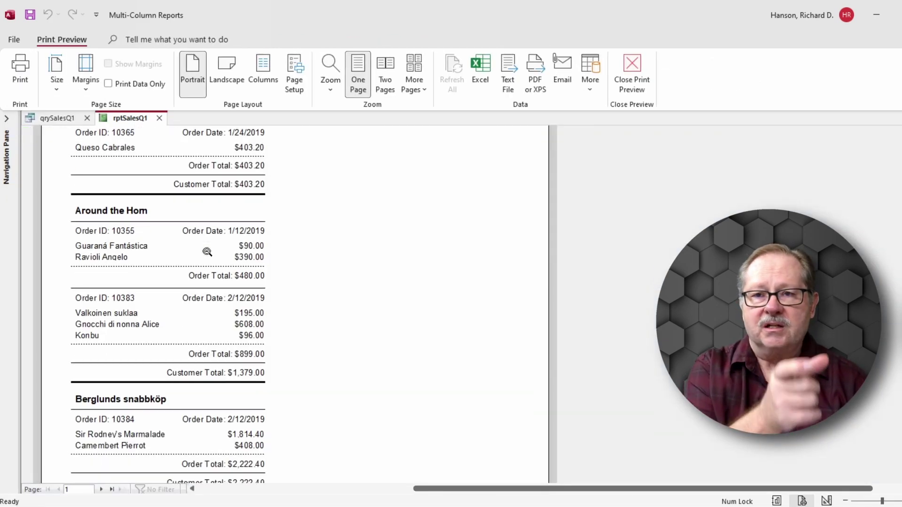
pyautogui.scroll(-2, 208, 251)
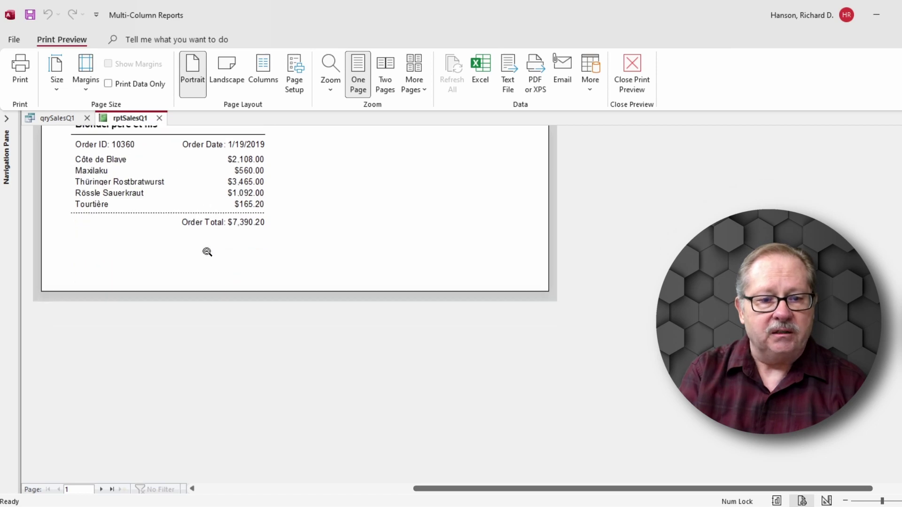
pyautogui.scroll(4, 207, 252)
pyautogui.scroll(5, 207, 252)
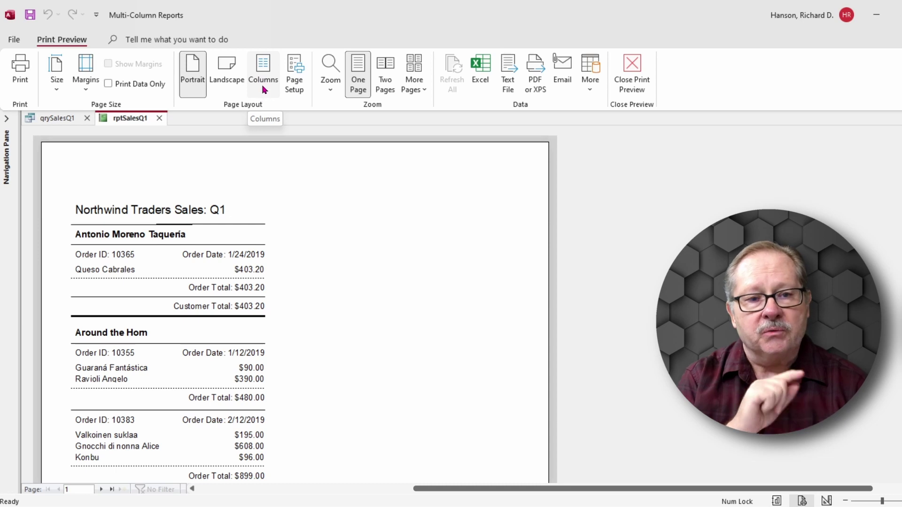
# - Set Number of Columns to 2 in Page Setup, flowing down then across
pyautogui.click(264, 89)
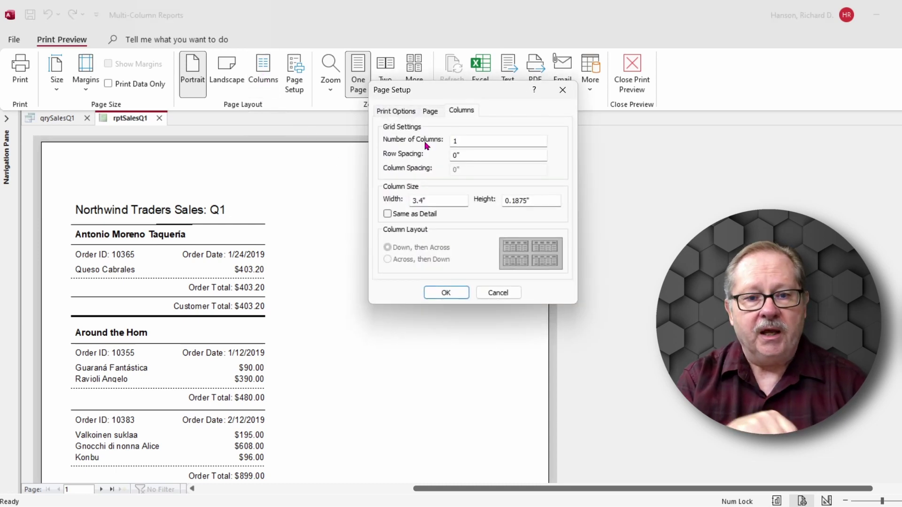
pyautogui.doubleClick(478, 141)
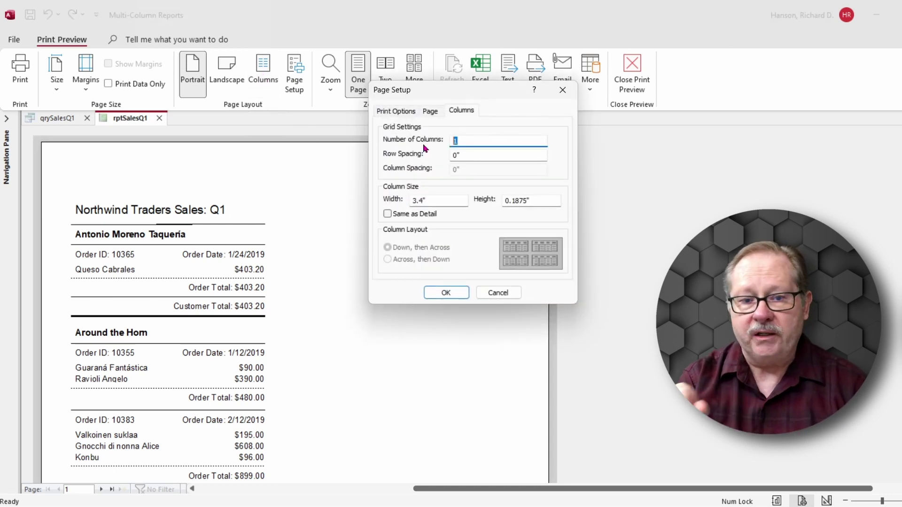
pyautogui.write('2')
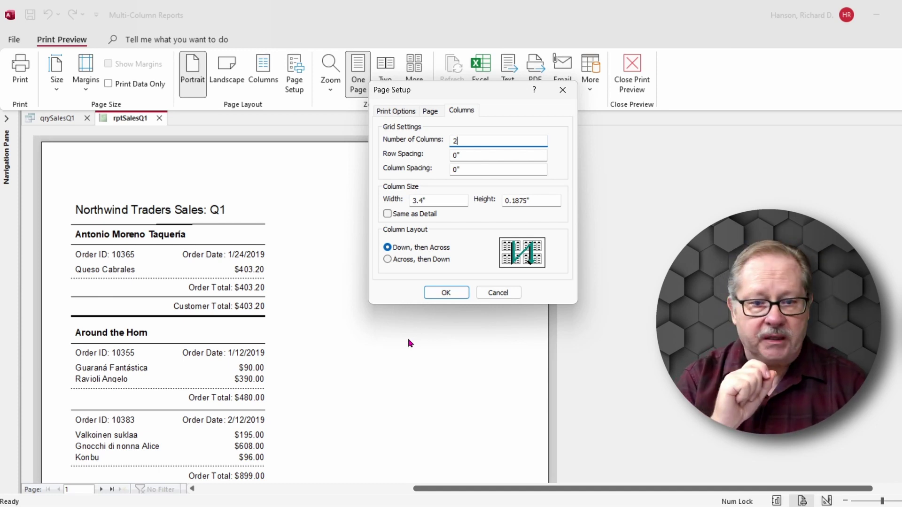
pyautogui.click(446, 294)
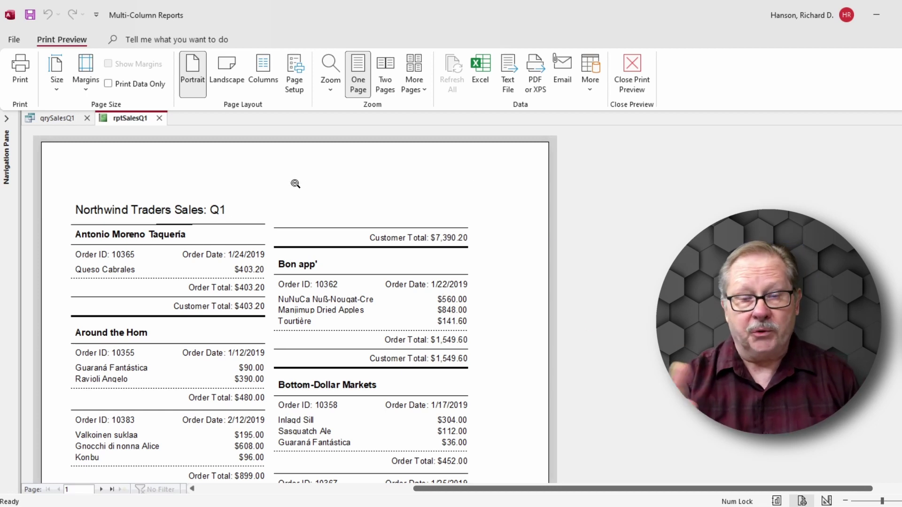
# - Change the column width from 3.4" to 3.9" and scroll to check the layout
pyautogui.click(267, 66)
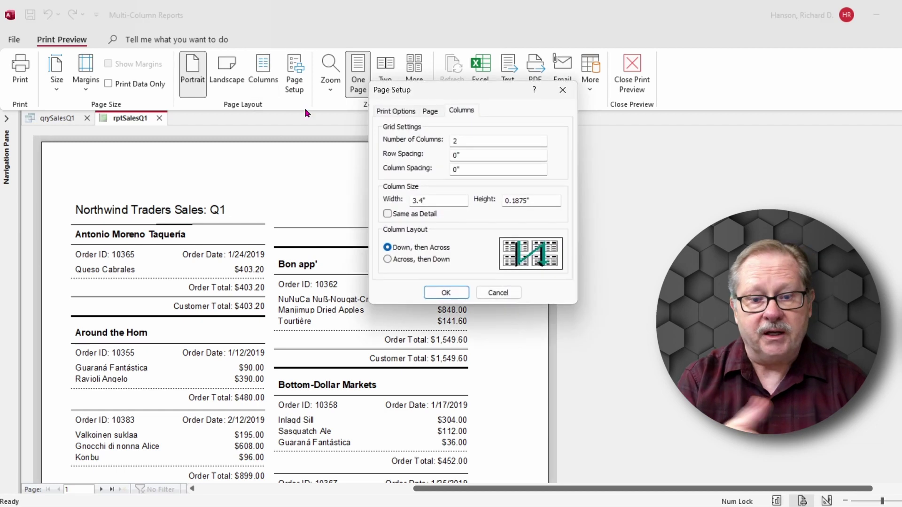
pyautogui.click(430, 200)
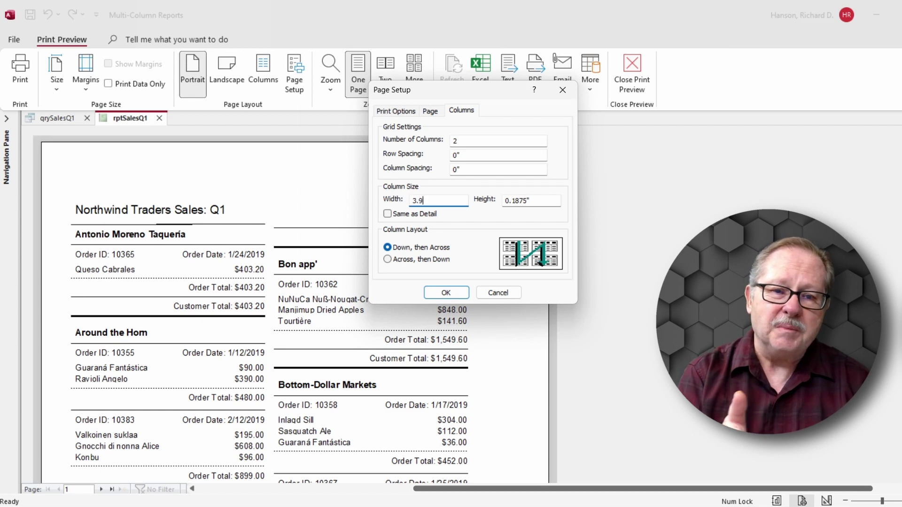
pyautogui.click(446, 293)
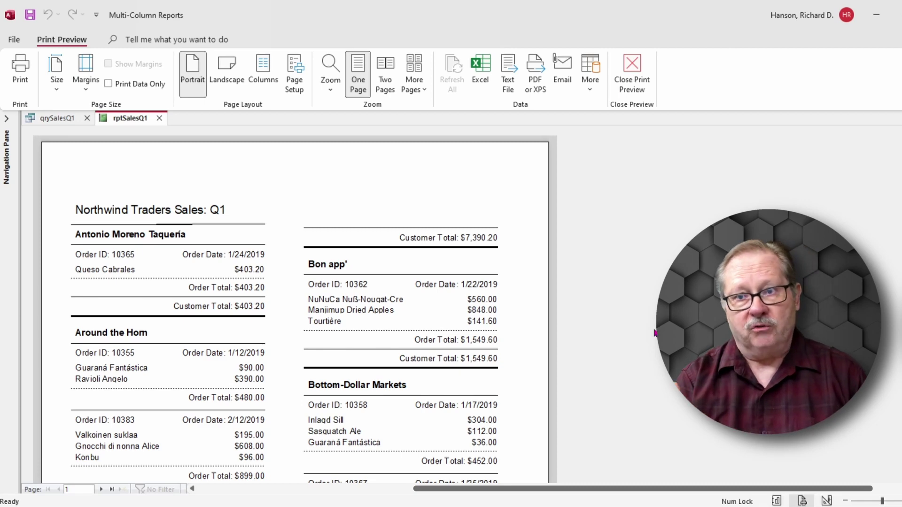
pyautogui.scroll(-10, 611, 282)
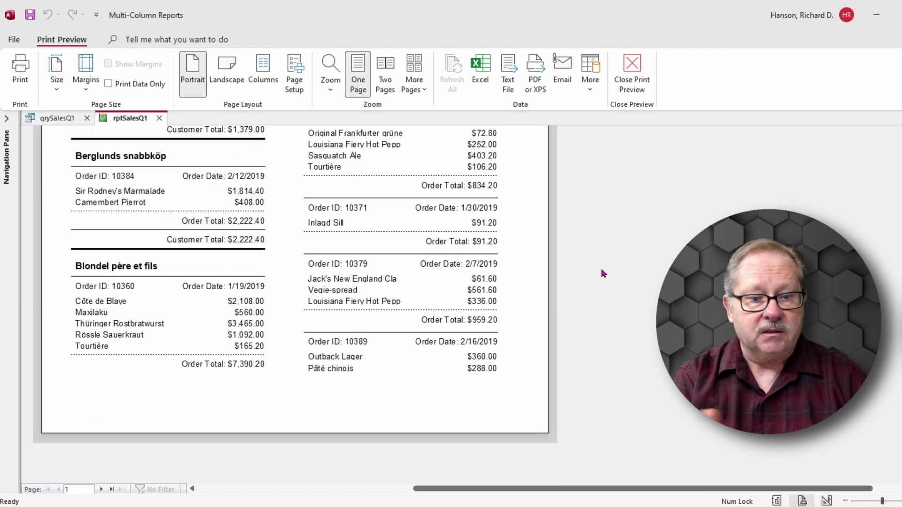
pyautogui.scroll(10, 604, 273)
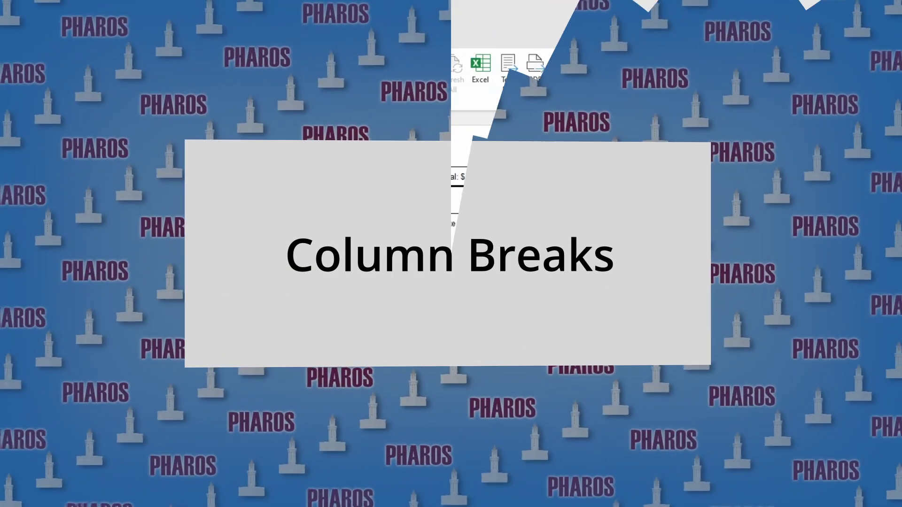
# - Scroll the two-column preview, then close Print Preview to return to Design View
pyautogui.scroll(-12, 624, 238)
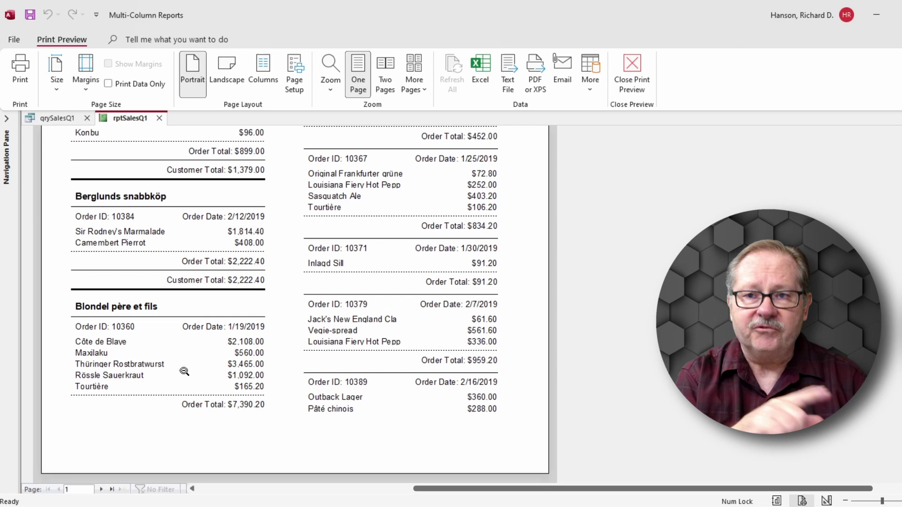
pyautogui.scroll(12, 395, 259)
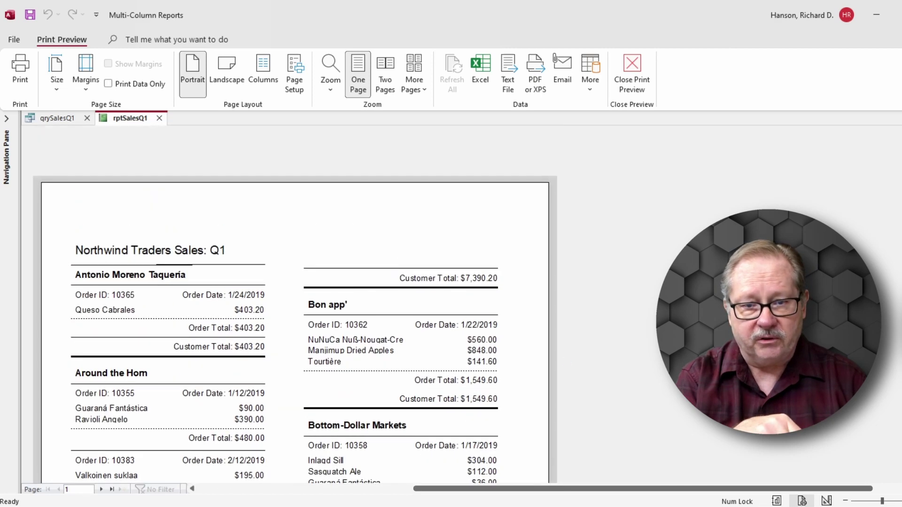
pyautogui.scroll(-1, 295, 309)
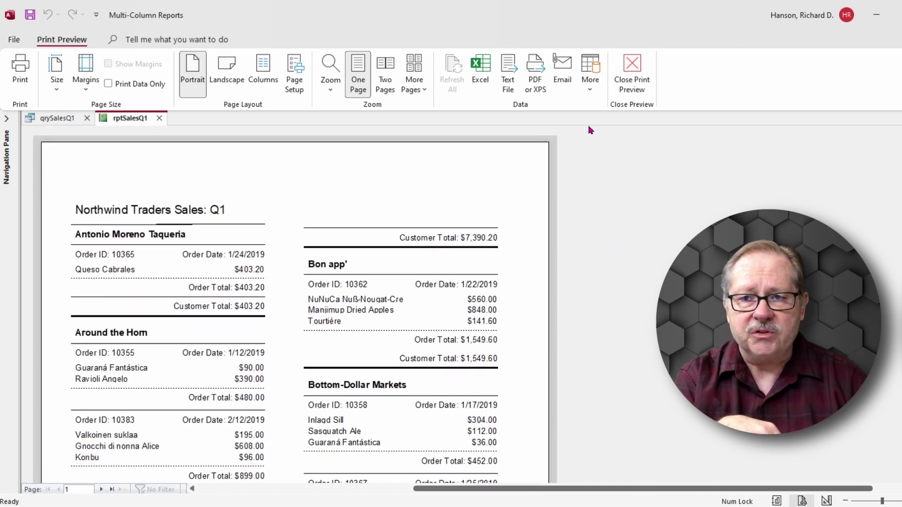
pyautogui.click(641, 69)
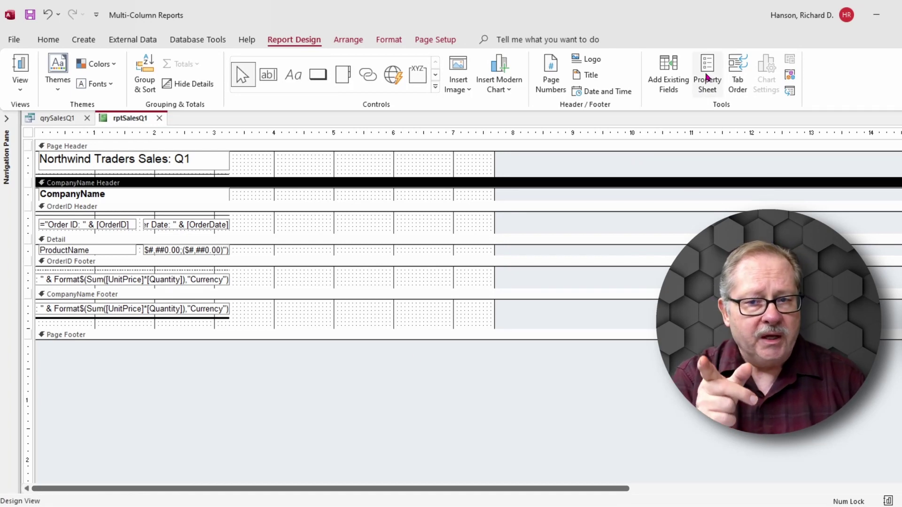
# - Set the CompanyName Header's New Row Or Col property to Before Section
pyautogui.click(706, 74)
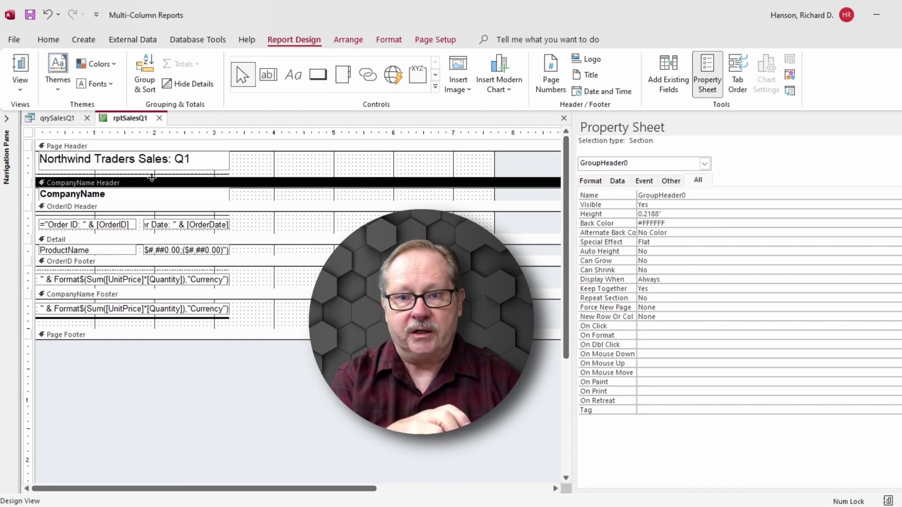
pyautogui.click(878, 317)
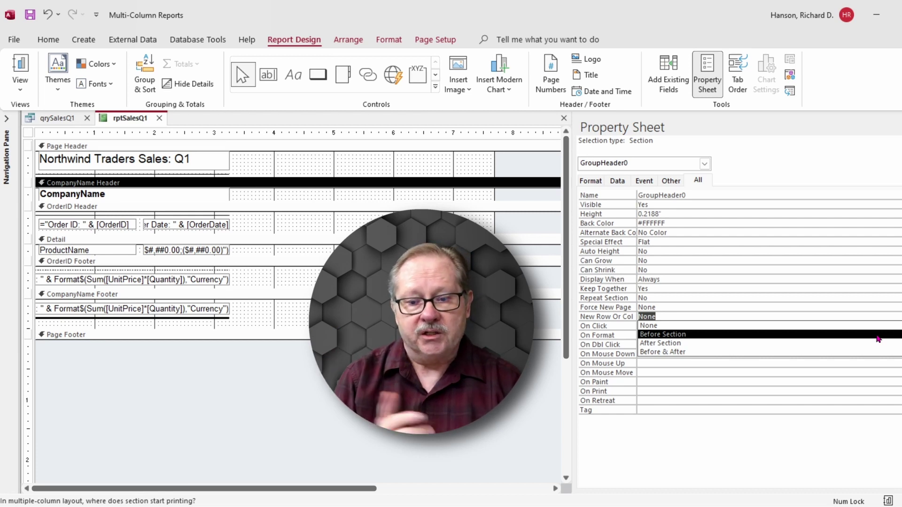
pyautogui.click(878, 339)
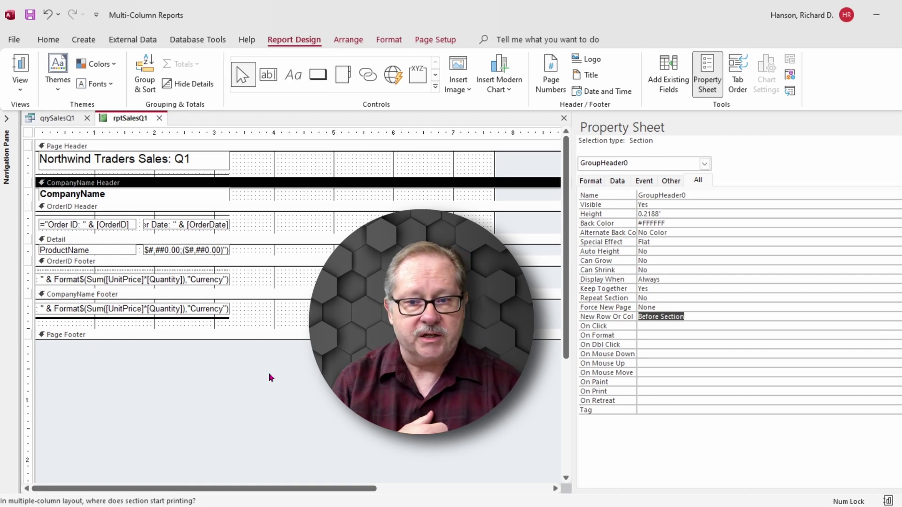
# - Switch the report to Print Preview and review pages 1 through 3
pyautogui.click(23, 89)
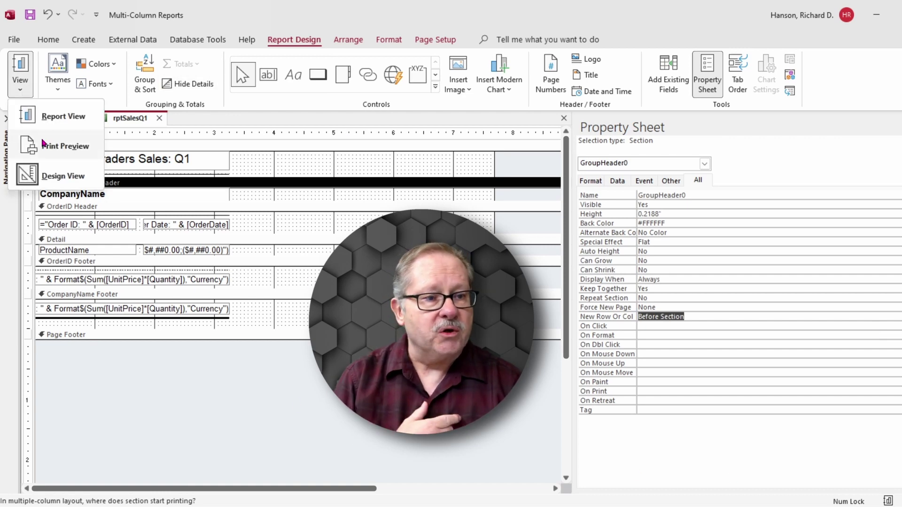
pyautogui.click(46, 149)
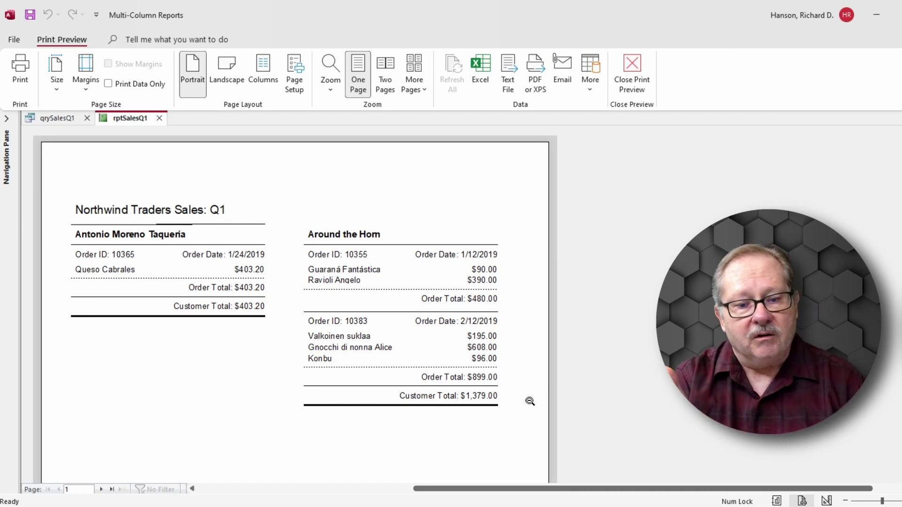
pyautogui.scroll(-5, 527, 409)
pyautogui.scroll(-2, 527, 408)
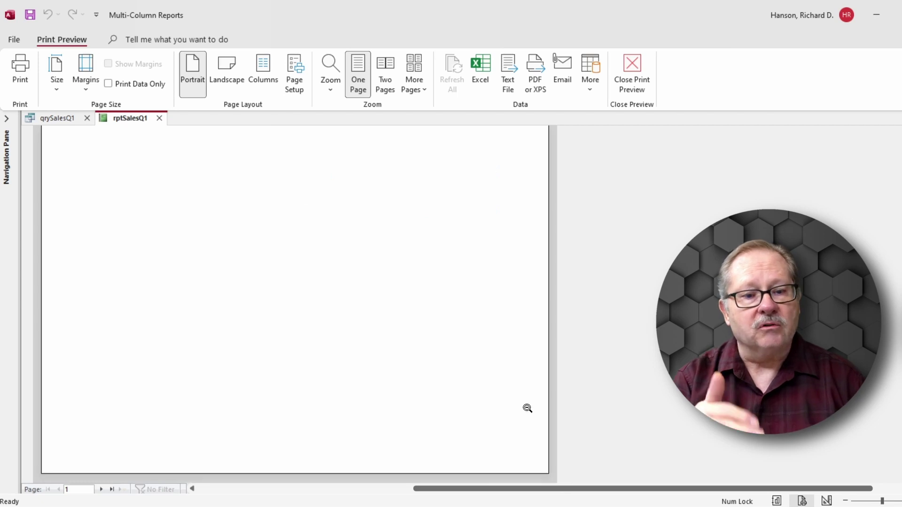
pyautogui.scroll(7, 479, 322)
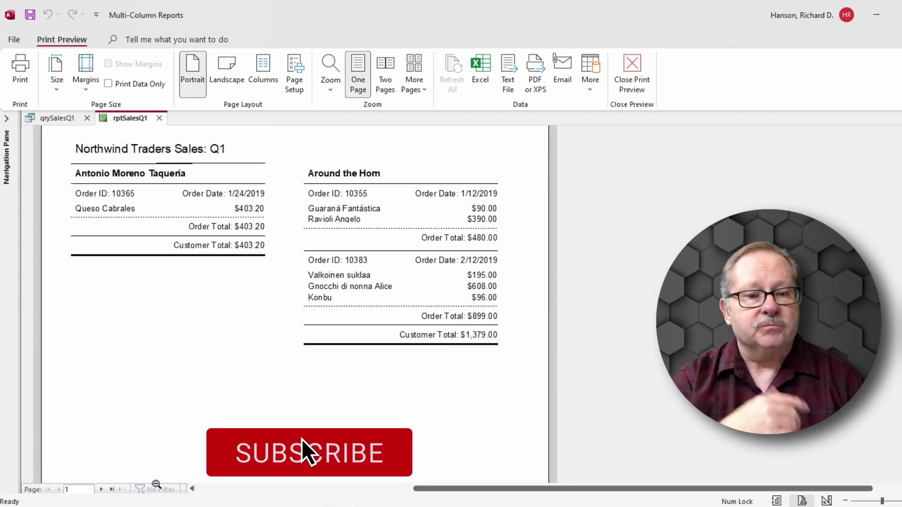
pyautogui.click(101, 489)
pyautogui.click(101, 490)
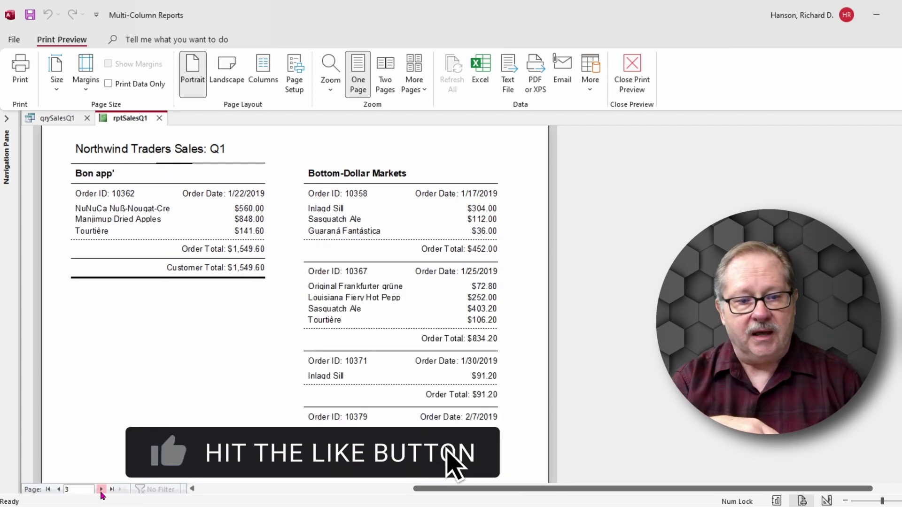
pyautogui.scroll(-1, 518, 374)
pyautogui.scroll(-5, 518, 374)
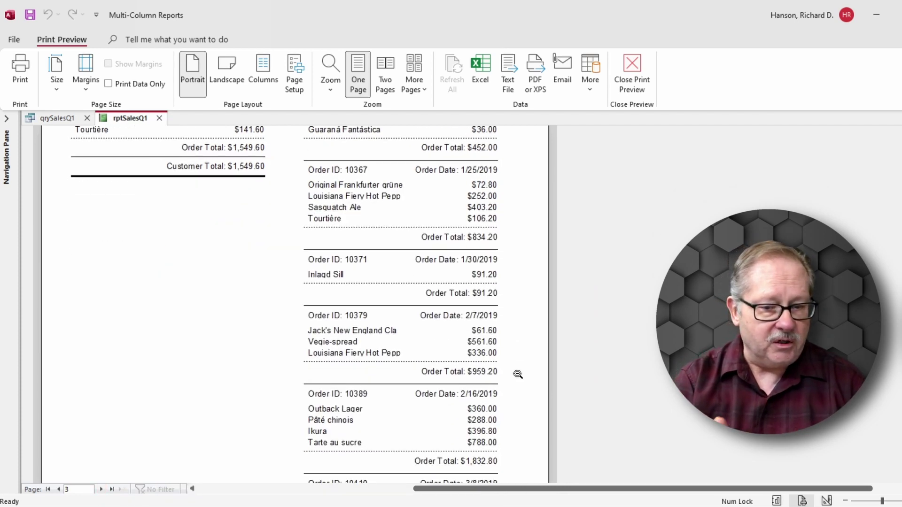
pyautogui.scroll(7, 517, 374)
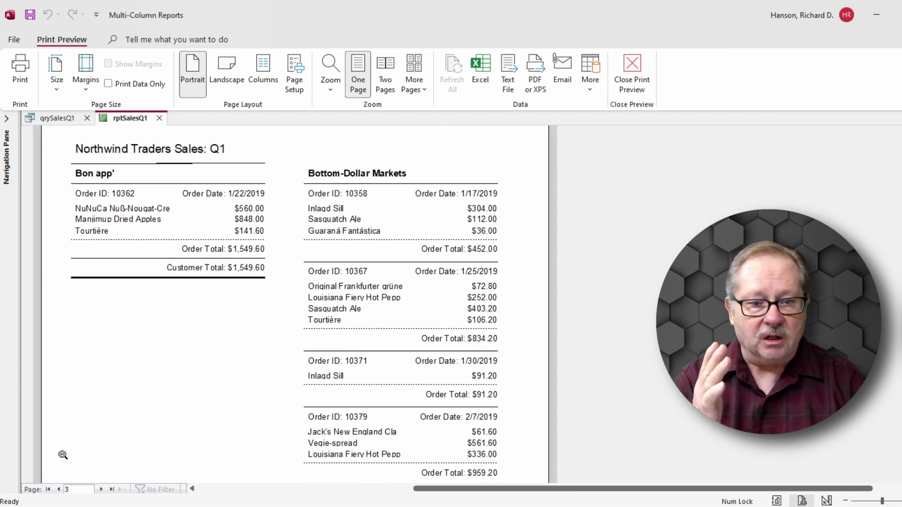
# - Review pages 4 to 7, confirming each company group starts a new column
pyautogui.click(101, 490)
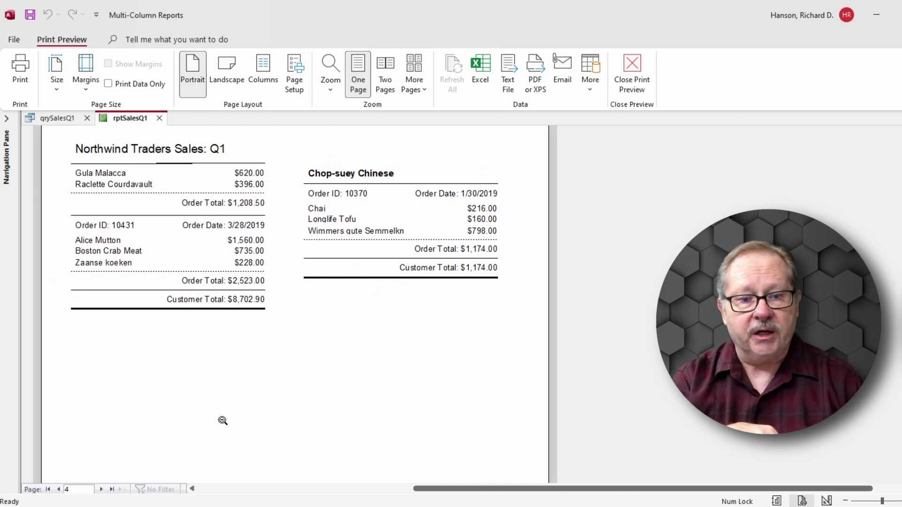
pyautogui.click(101, 490)
pyautogui.click(101, 490)
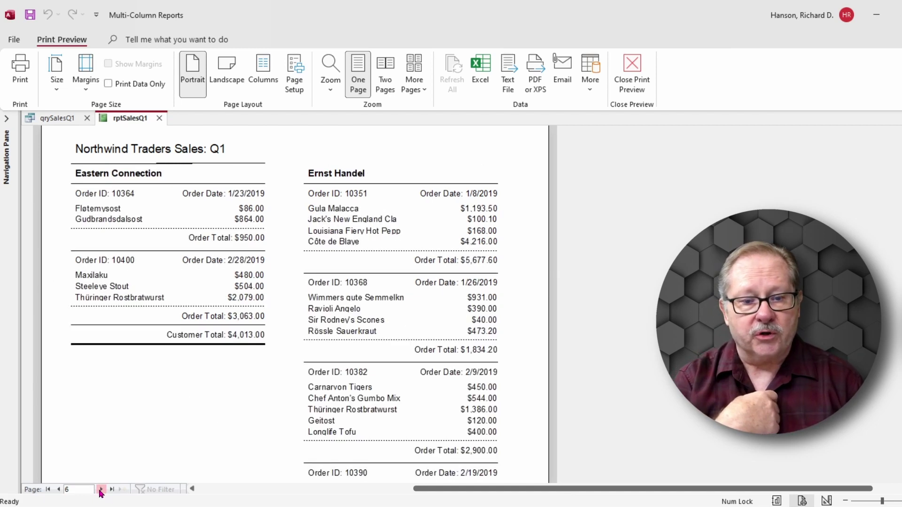
pyautogui.scroll(-5, 521, 425)
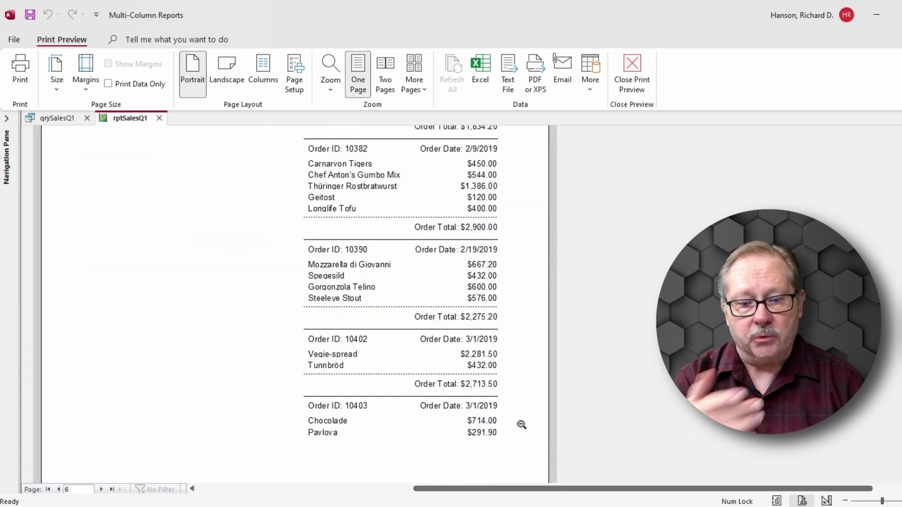
pyautogui.scroll(4, 521, 425)
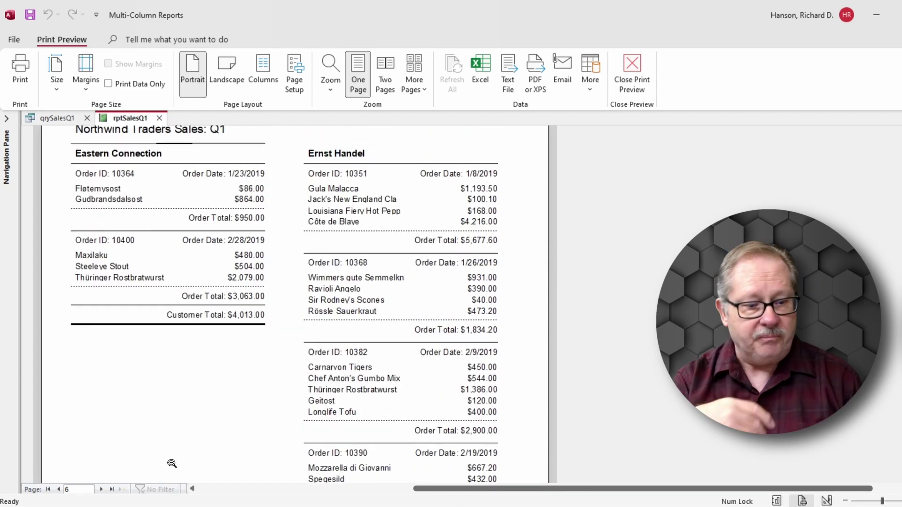
pyautogui.click(101, 490)
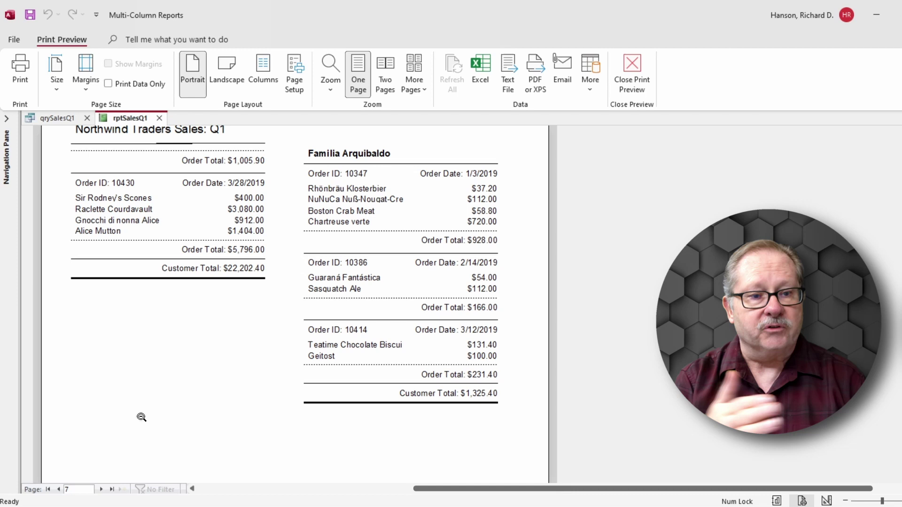
pyautogui.scroll(2, 141, 417)
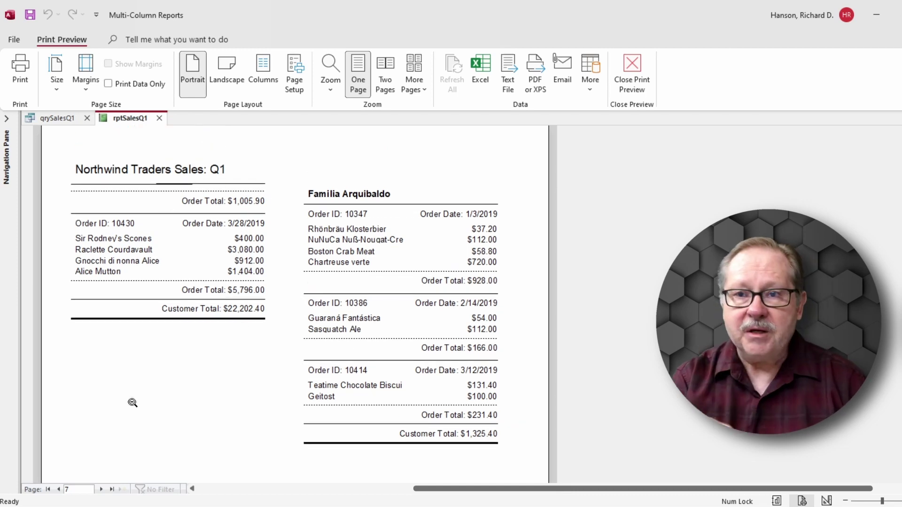